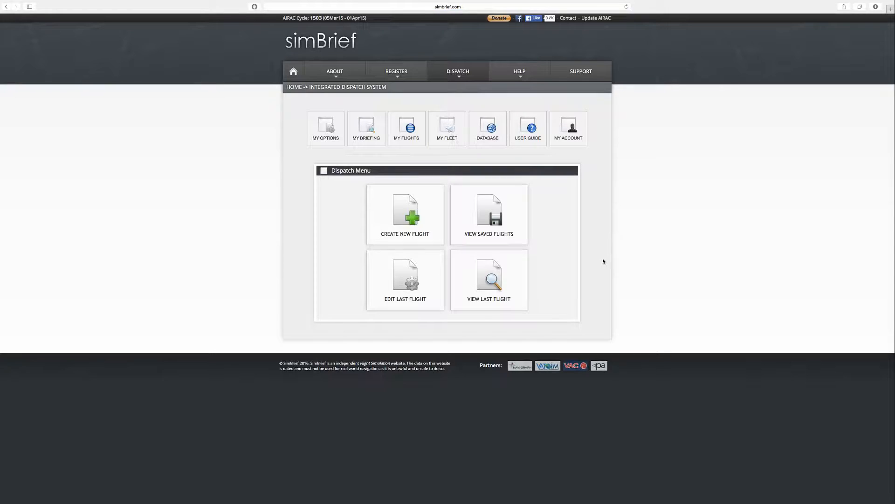
Create a new flight with airline AAL and flight number 1826
{"action": "left_click", "coordinate": [414, 235]}
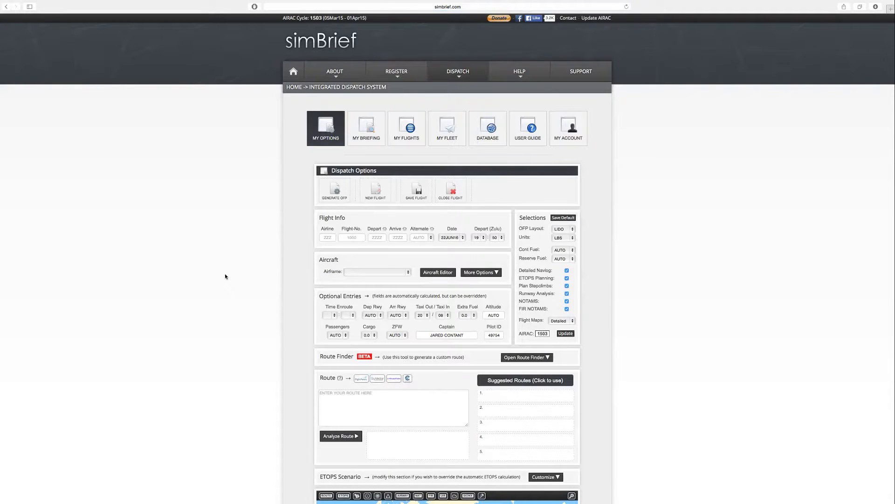
{"action": "left_click", "coordinate": [327, 239]}
{"action": "left_click", "coordinate": [357, 238]}
{"action": "left_click", "coordinate": [330, 239]}
{"action": "type", "text": "AAL"}
{"action": "left_click", "coordinate": [353, 237]}
{"action": "type", "text": "1826"}
Set the flight's departure airport to KDEN and its arrival airport to KPHX
{"action": "left_click", "coordinate": [365, 251]}
{"action": "left_click", "coordinate": [377, 238]}
{"action": "type", "text": "KDEN"}
{"action": "type", "text": "KPHX"}
{"action": "key", "text": "Return"}
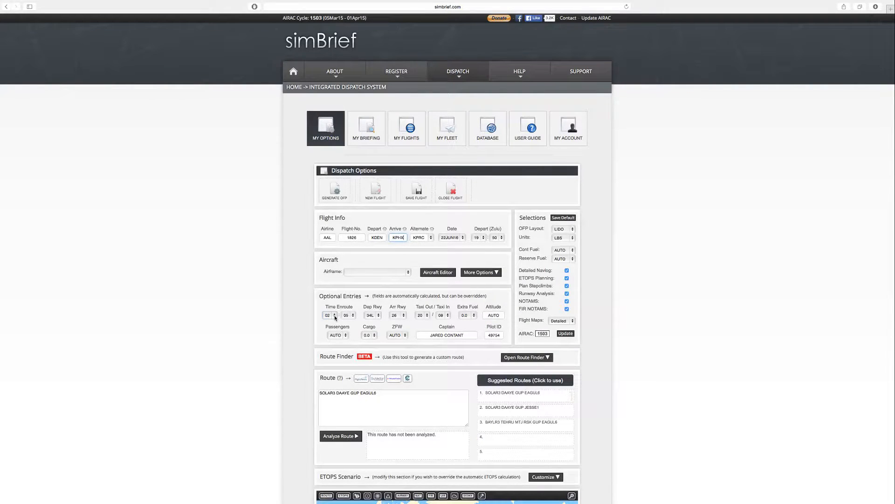
Choose NJC4A1 - B737-300 as the airframe for the flight
{"action": "left_click", "coordinate": [335, 317]}
{"action": "left_click", "coordinate": [331, 316]}
{"action": "left_click", "coordinate": [291, 319]}
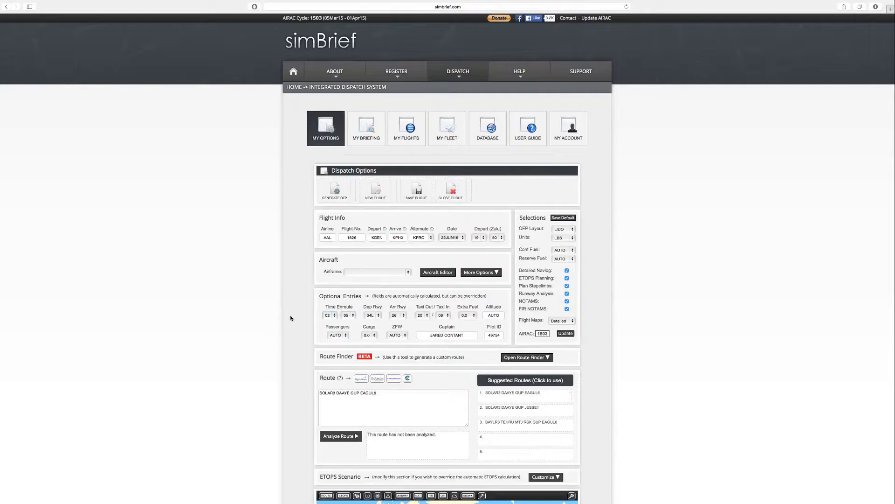
{"action": "left_click", "coordinate": [410, 273]}
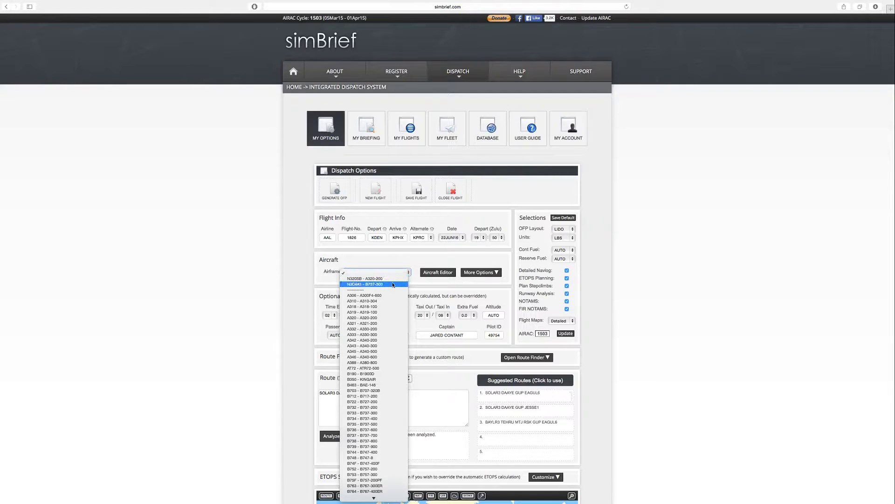
{"action": "left_click", "coordinate": [393, 285]}
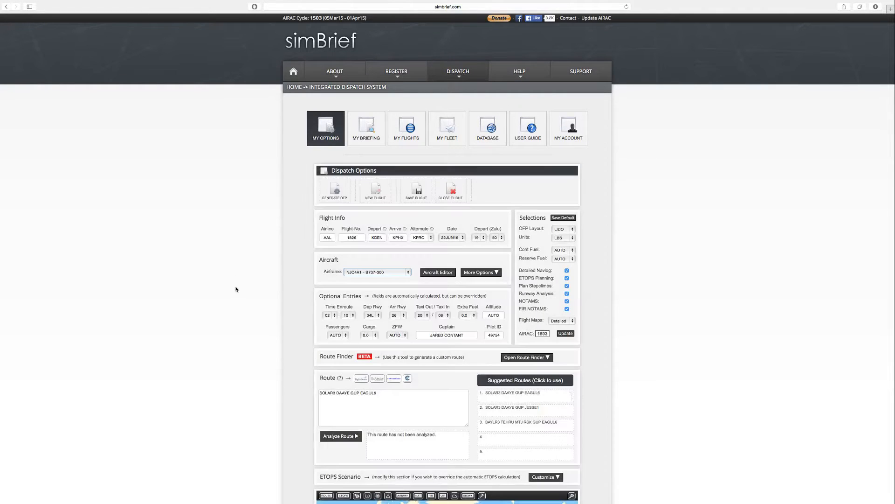
Replace the route with the suggested route SOLAR3 DAAYE GUP JESSE1 and analyze it
{"action": "scroll", "coordinate": [252, 287], "scroll_direction": "down", "scroll_amount": 3}
{"action": "left_click", "coordinate": [370, 288]}
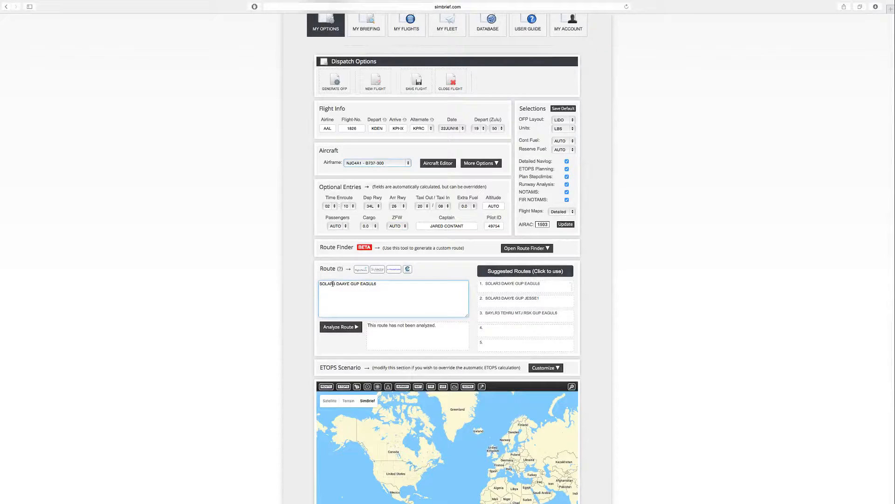
{"action": "left_click_drag", "start_coordinate": [320, 285], "coordinate": [382, 285]}
{"action": "left_click", "coordinate": [383, 285]}
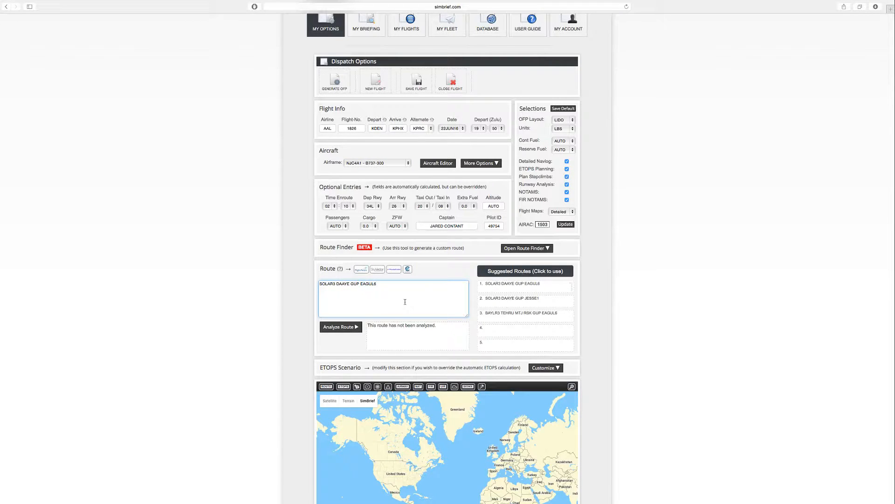
{"action": "left_click", "coordinate": [497, 303]}
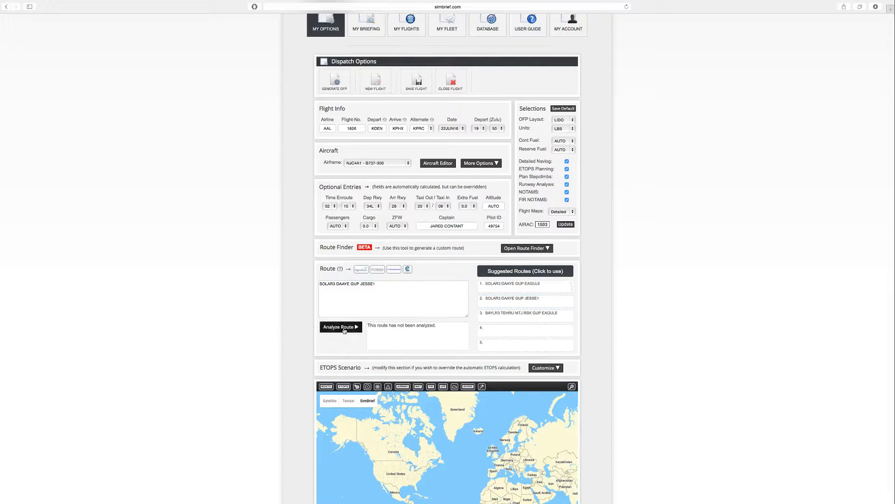
{"action": "left_click", "coordinate": [344, 329]}
{"action": "scroll", "coordinate": [680, 368], "scroll_direction": "down", "scroll_amount": 3}
{"action": "scroll", "coordinate": [681, 368], "scroll_direction": "down", "scroll_amount": 3}
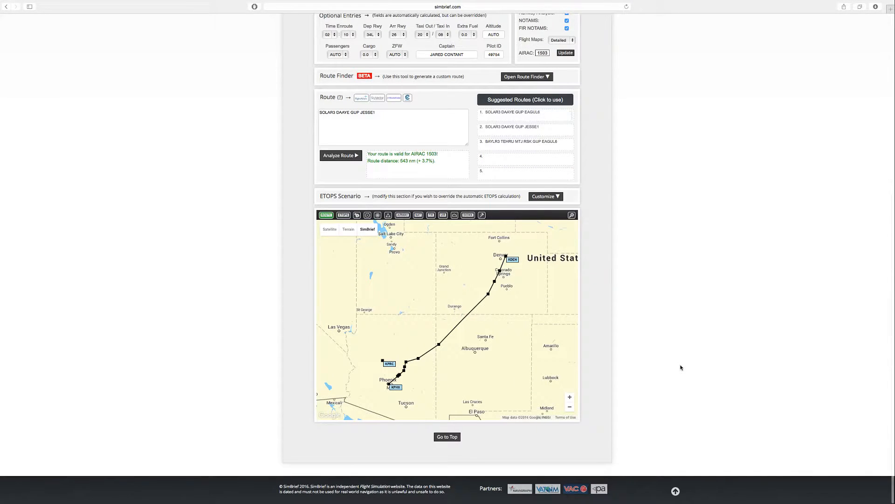
Examine the plotted route on the map around the KDEN departure airport and its first waypoints
{"action": "scroll", "coordinate": [681, 368], "scroll_direction": "up", "scroll_amount": 2}
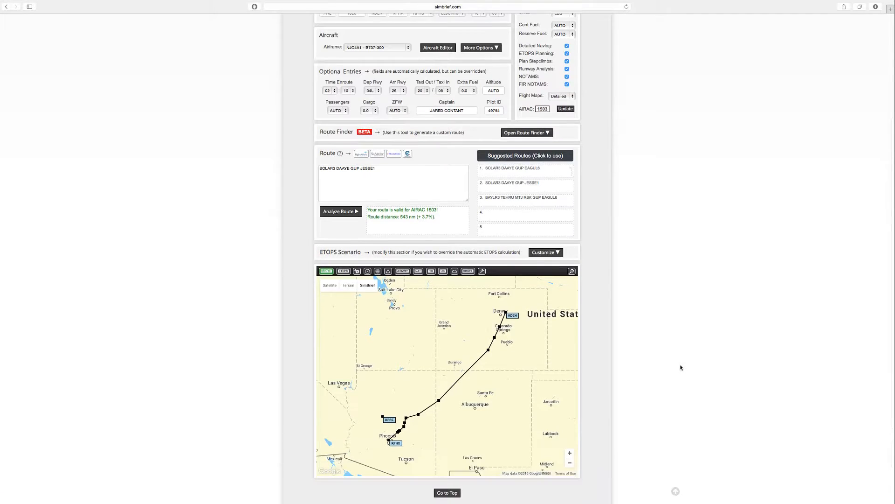
{"action": "scroll", "coordinate": [485, 335], "scroll_direction": "up", "scroll_amount": 2}
{"action": "left_click_drag", "start_coordinate": [496, 335], "coordinate": [494, 341]}
{"action": "left_click", "coordinate": [401, 197]}
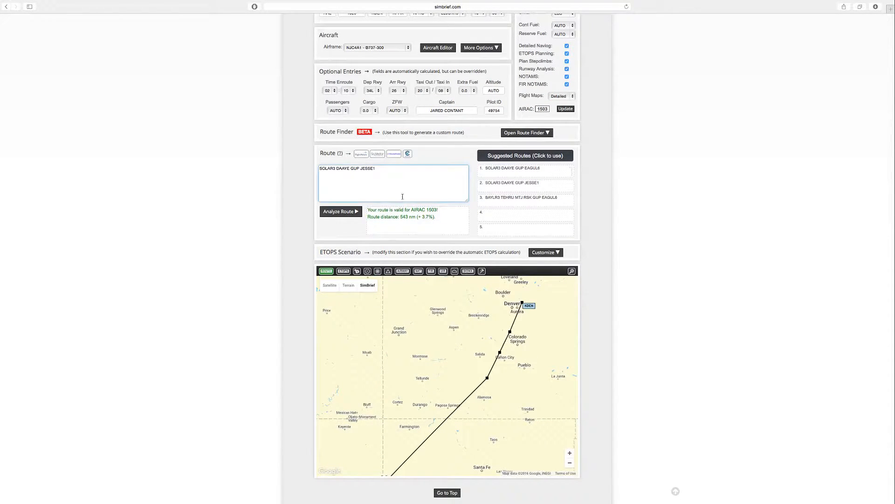
{"action": "left_click", "coordinate": [656, 278]}
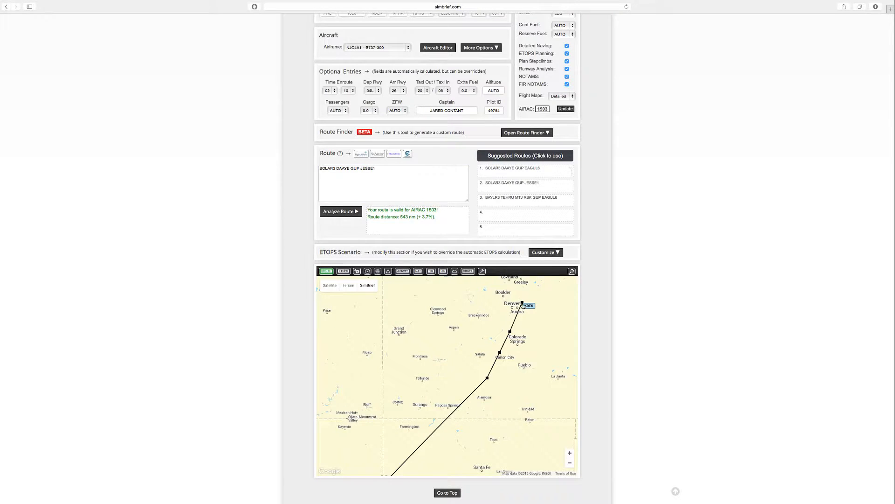
{"action": "mouse_move", "coordinate": [523, 306]}
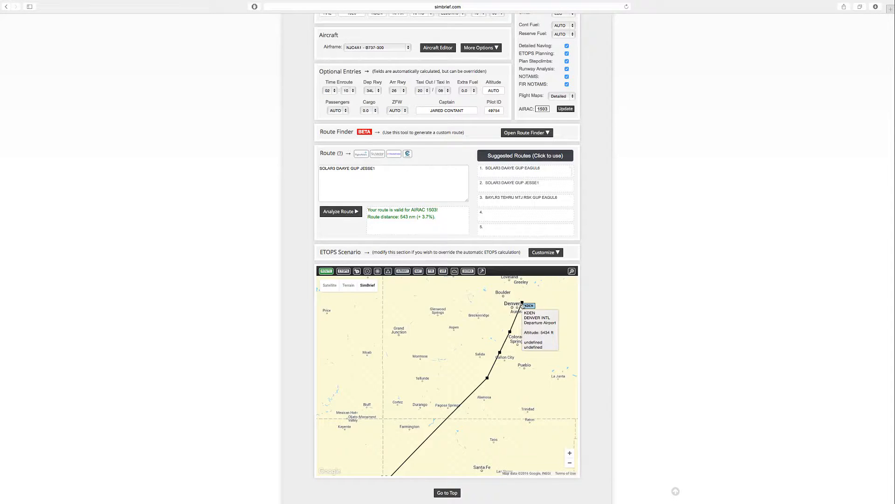
{"action": "mouse_move", "coordinate": [511, 336]}
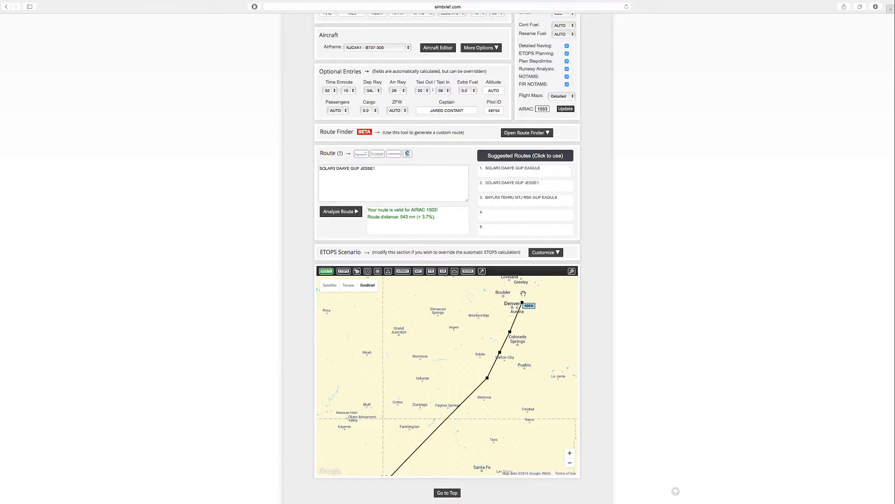
{"action": "scroll", "coordinate": [695, 315], "scroll_direction": "down", "scroll_amount": 2}
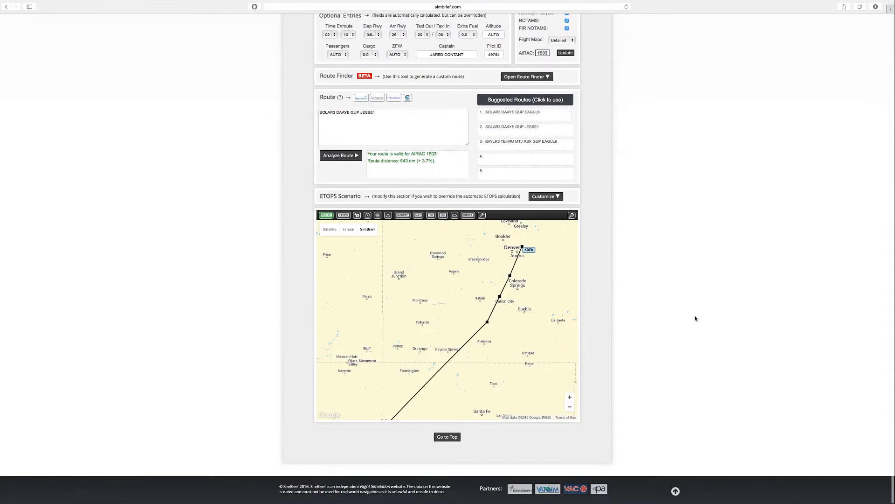
Set the zero fuel weight (ZFW) in the optional entries to 100.1
{"action": "scroll", "coordinate": [695, 315], "scroll_direction": "up", "scroll_amount": 4}
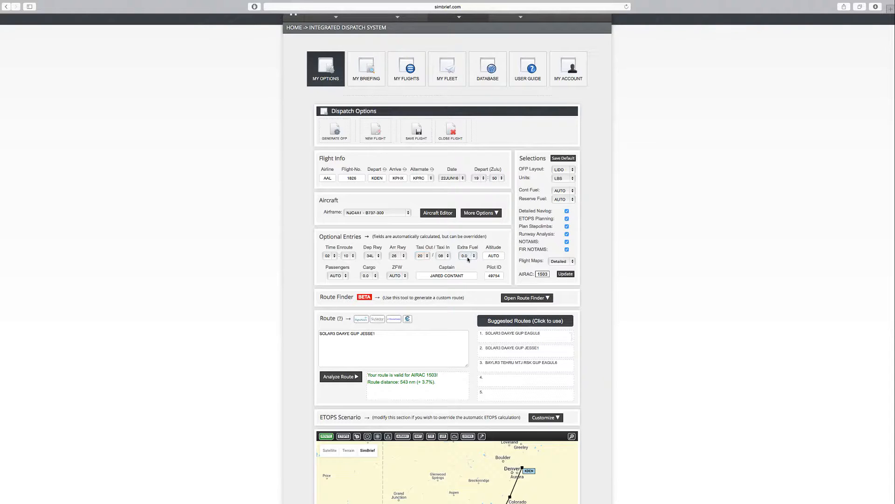
{"action": "left_click", "coordinate": [501, 256]}
{"action": "left_click", "coordinate": [357, 188]}
{"action": "left_click", "coordinate": [404, 276]}
{"action": "mouse_move", "coordinate": [399, 499]}
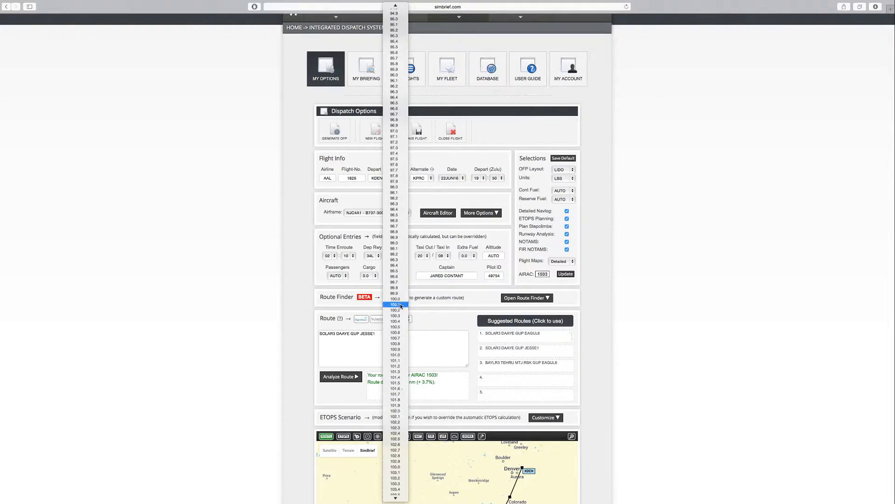
{"action": "left_click", "coordinate": [400, 304]}
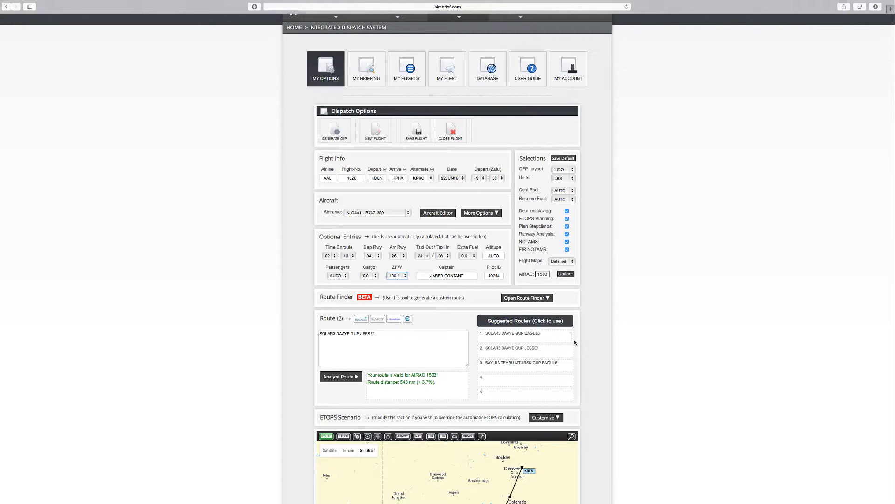
Generate the OFP for the flight and confirm overwriting any previously generated flight plans
{"action": "scroll", "coordinate": [745, 395], "scroll_direction": "down", "scroll_amount": 5}
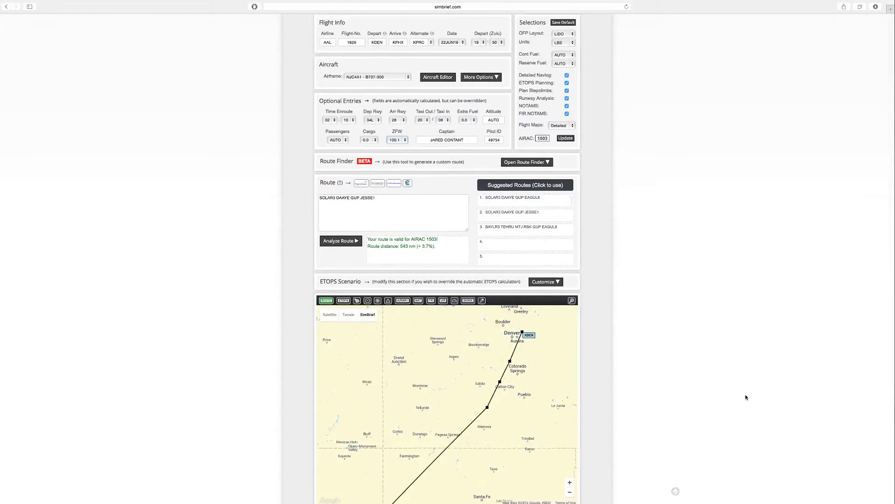
{"action": "scroll", "coordinate": [739, 381], "scroll_direction": "up", "scroll_amount": 5}
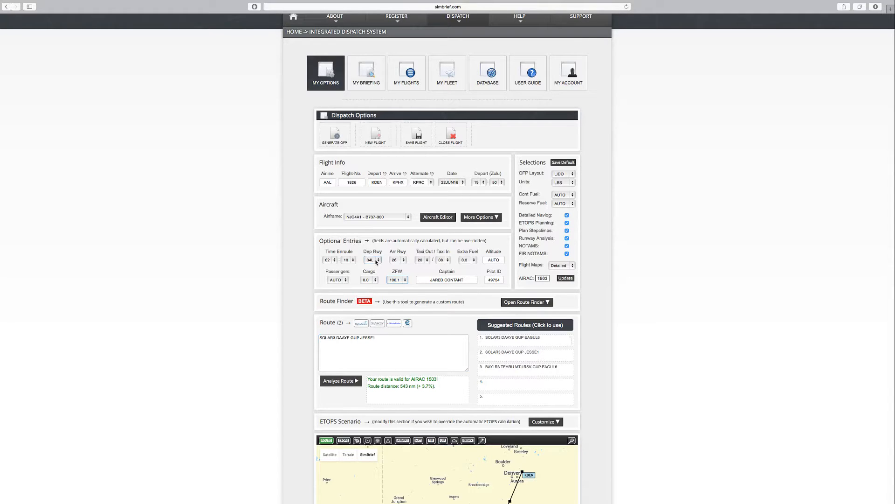
{"action": "left_click", "coordinate": [352, 181]}
{"action": "left_click", "coordinate": [371, 182]}
{"action": "scroll", "coordinate": [713, 222], "scroll_direction": "down", "scroll_amount": 5}
{"action": "scroll", "coordinate": [714, 223], "scroll_direction": "up", "scroll_amount": 5}
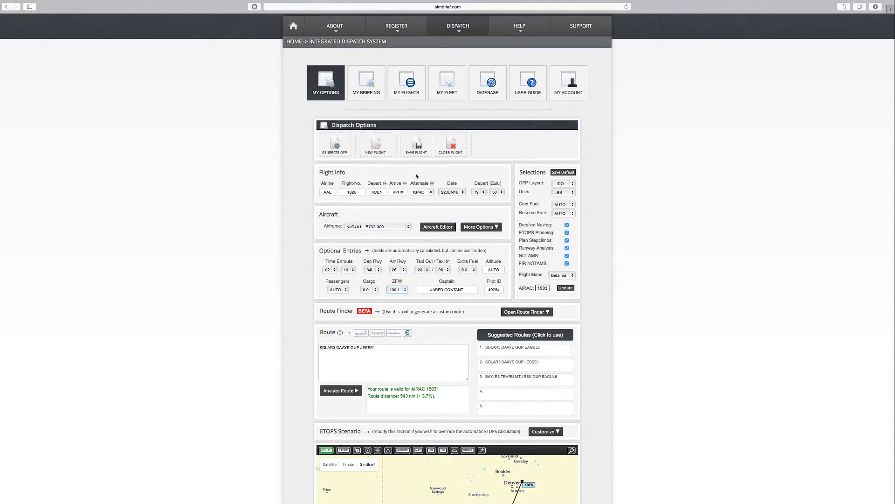
{"action": "left_click", "coordinate": [344, 153]}
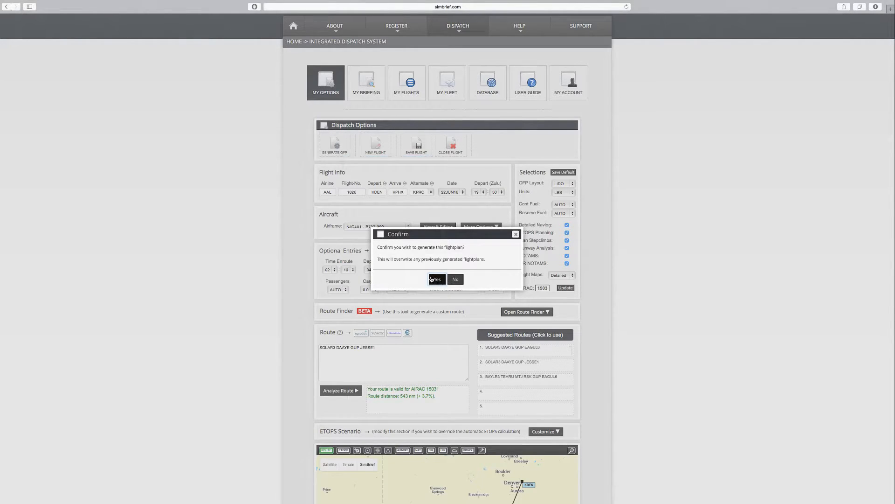
{"action": "left_click", "coordinate": [438, 280]}
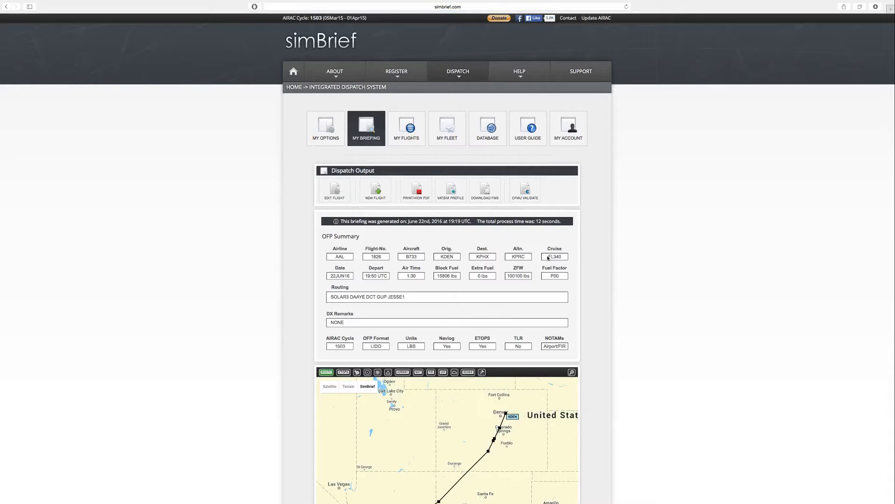
Examine the cruise level and the routing in the OFP summary
{"action": "left_click_drag", "start_coordinate": [548, 256], "coordinate": [562, 259]}
{"action": "left_click", "coordinate": [564, 259]}
{"action": "scroll", "coordinate": [702, 326], "scroll_direction": "down", "scroll_amount": 2}
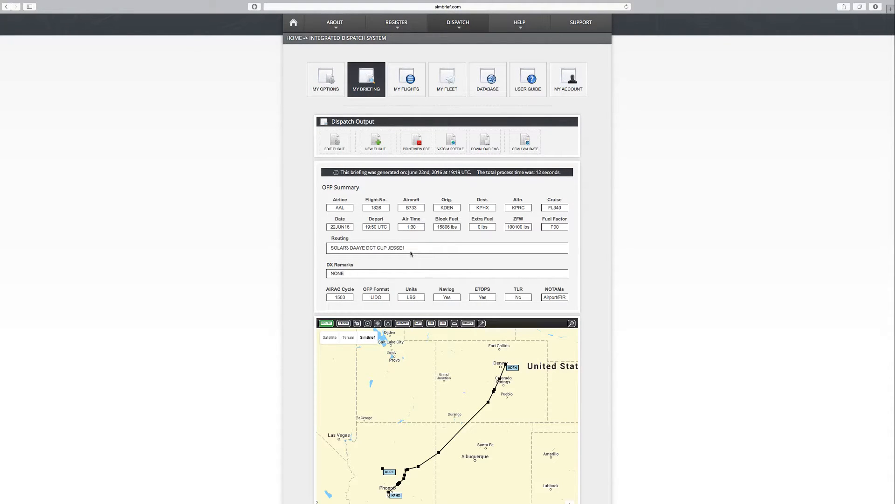
{"action": "left_click_drag", "start_coordinate": [405, 248], "coordinate": [327, 245]}
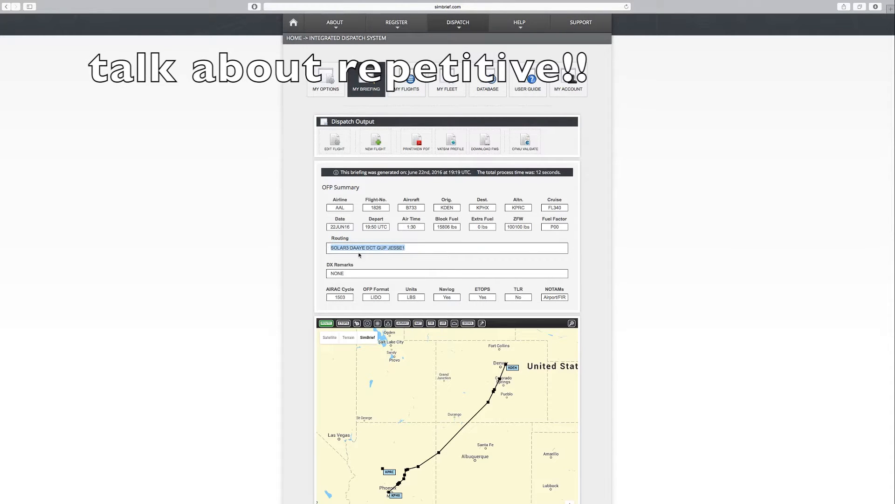
{"action": "left_click", "coordinate": [689, 329]}
Find the weights section in the paperwork preview and highlight the estimated ZFW
{"action": "scroll", "coordinate": [693, 336], "scroll_direction": "down", "scroll_amount": 5}
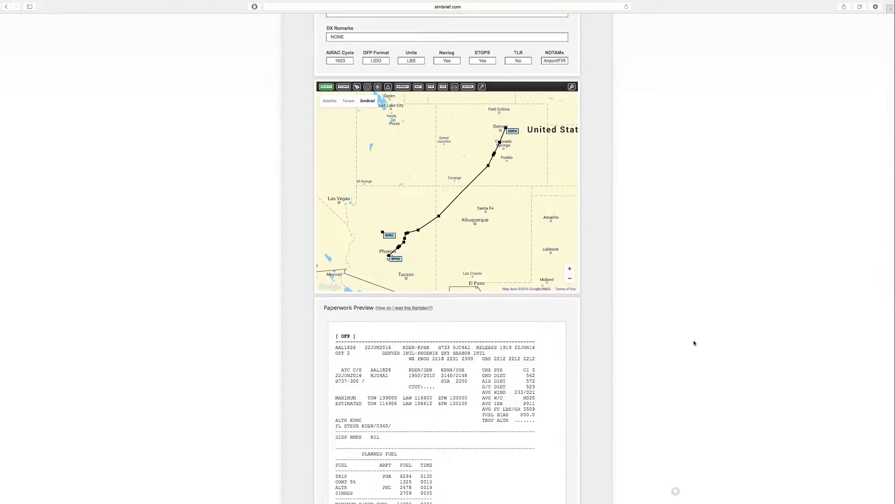
{"action": "scroll", "coordinate": [694, 342], "scroll_direction": "down", "scroll_amount": 3}
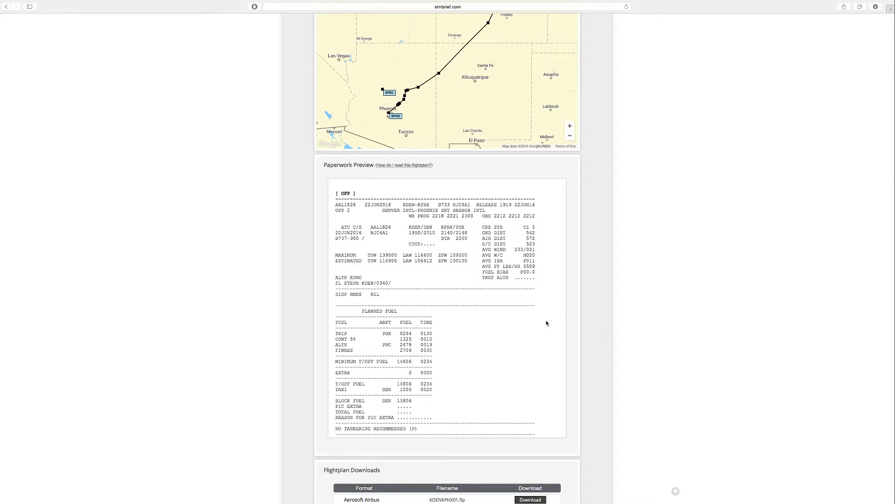
{"action": "scroll", "coordinate": [501, 316], "scroll_direction": "down", "scroll_amount": 10}
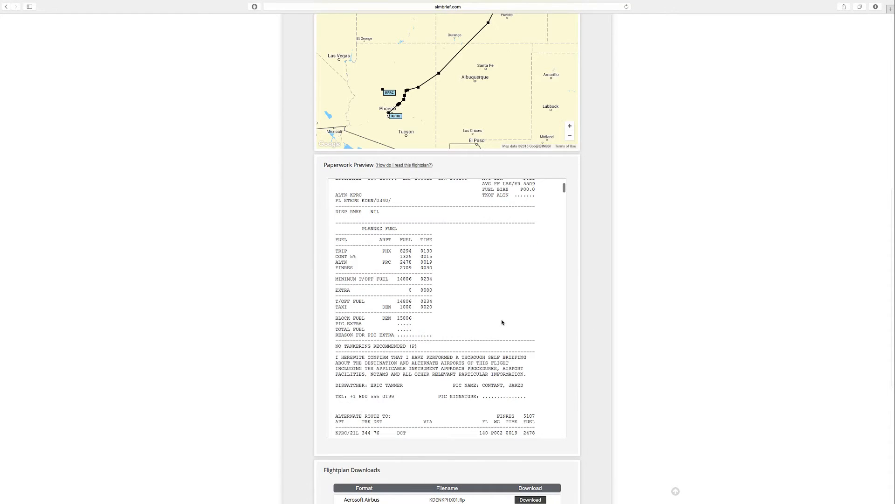
{"action": "scroll", "coordinate": [502, 320], "scroll_direction": "down", "scroll_amount": 5}
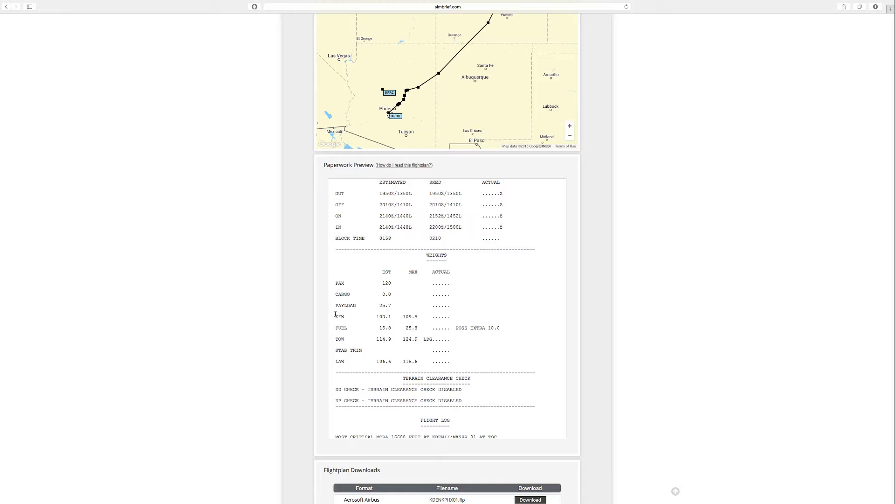
{"action": "left_click_drag", "start_coordinate": [335, 316], "coordinate": [393, 316]}
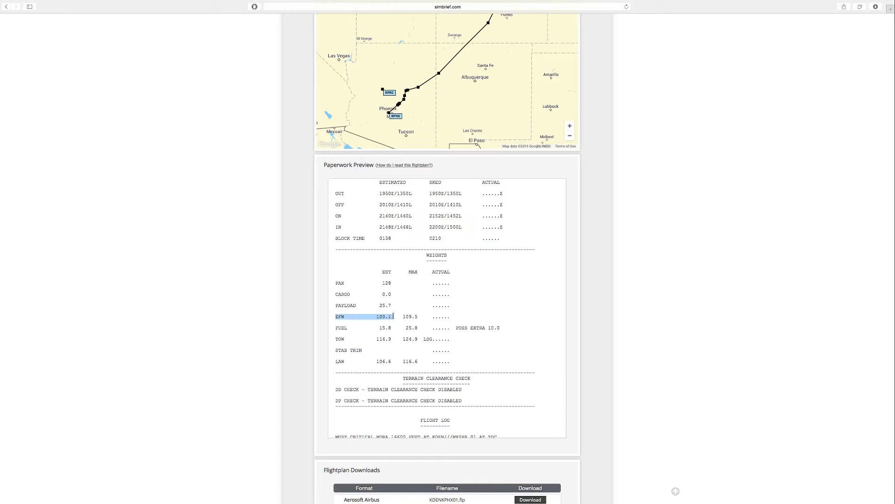
Highlight the estimated fuel figure in the weights section of the paperwork preview
{"action": "left_click", "coordinate": [337, 327]}
{"action": "left_click_drag", "start_coordinate": [336, 327], "coordinate": [391, 327]}
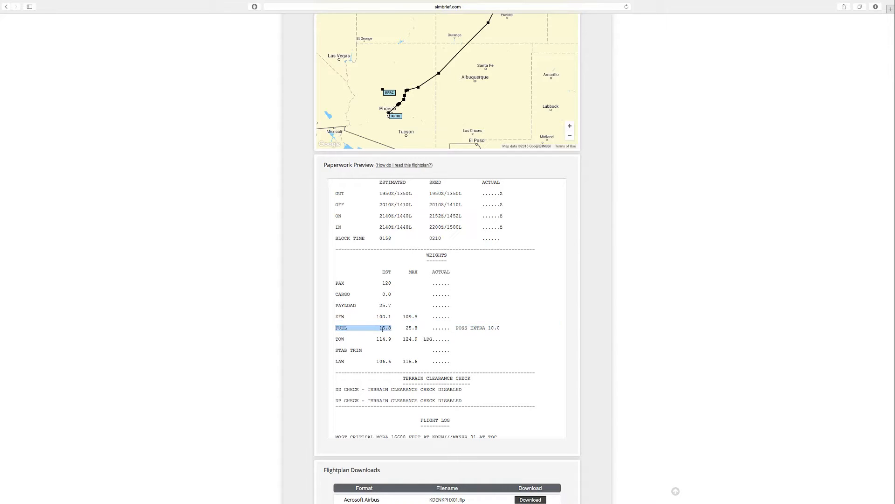
{"action": "left_click", "coordinate": [381, 328]}
{"action": "left_click_drag", "start_coordinate": [380, 328], "coordinate": [391, 328]}
{"action": "left_click", "coordinate": [246, 309]}
{"action": "left_click_drag", "start_coordinate": [379, 328], "coordinate": [392, 330]}
{"action": "left_click", "coordinate": [382, 335]}
{"action": "left_click_drag", "start_coordinate": [380, 328], "coordinate": [391, 328]}
{"action": "left_click", "coordinate": [764, 348]}
{"action": "left_click_drag", "start_coordinate": [379, 328], "coordinate": [390, 326]}
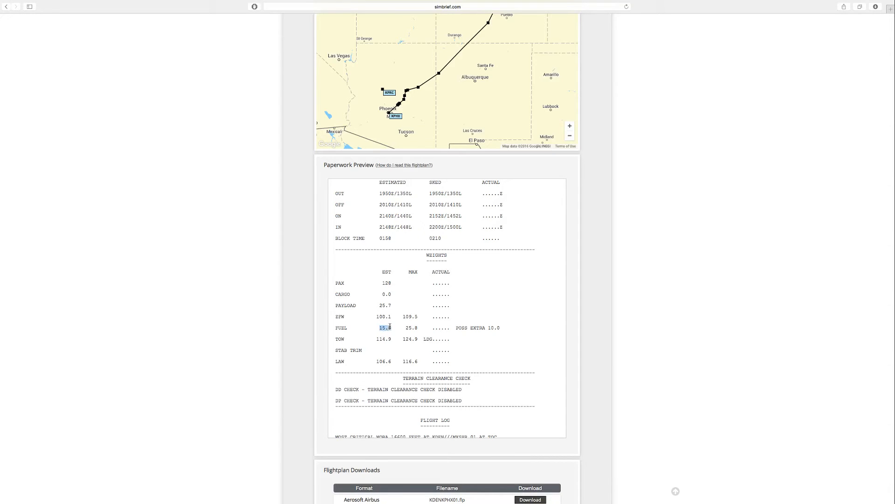
{"action": "left_click", "coordinate": [731, 339]}
Go past the flight log to the wind information and highlight the top-of-climb wind for level 340
{"action": "scroll", "coordinate": [480, 334], "scroll_direction": "down", "scroll_amount": 15}
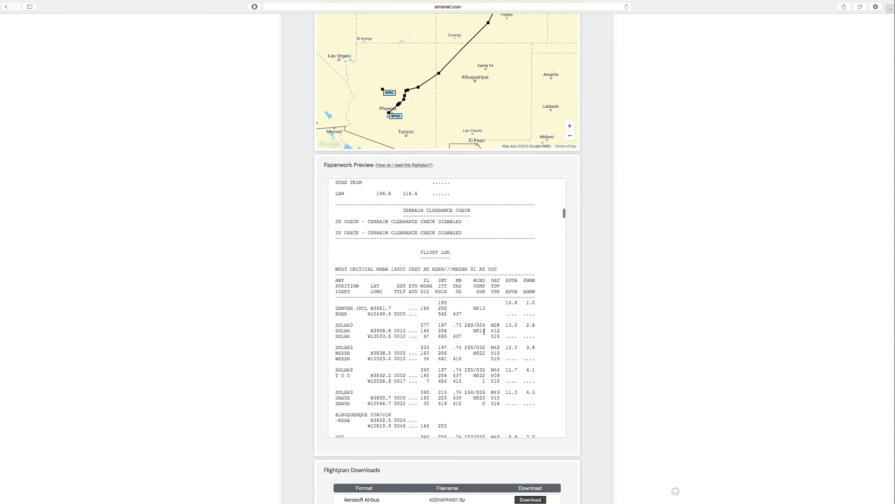
{"action": "scroll", "coordinate": [484, 333], "scroll_direction": "down", "scroll_amount": 7}
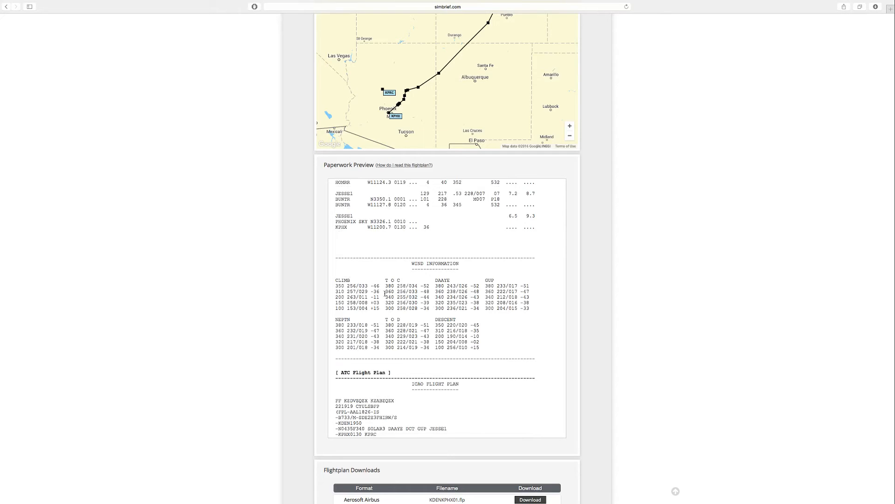
{"action": "left_click_drag", "start_coordinate": [386, 297], "coordinate": [419, 297]}
{"action": "left_click", "coordinate": [397, 297]}
{"action": "left_click_drag", "start_coordinate": [397, 297], "coordinate": [421, 298]}
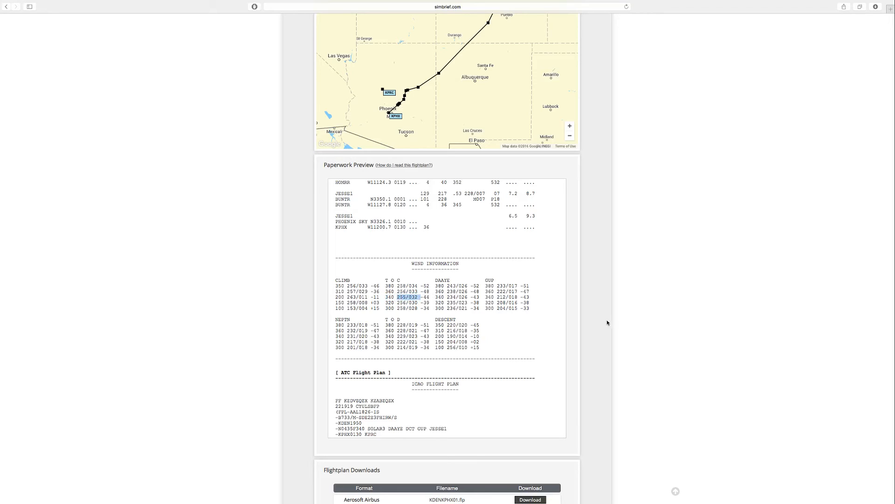